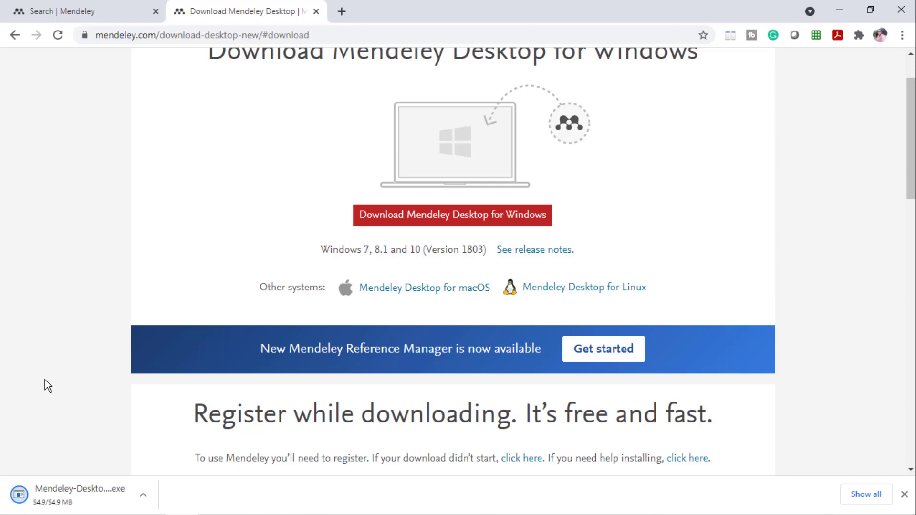
Step: Run the downloaded Mendeley Desktop installer, minimize the browser and launch Mendeley Desktop
{"action": "left_click", "coordinate": [56, 501]}
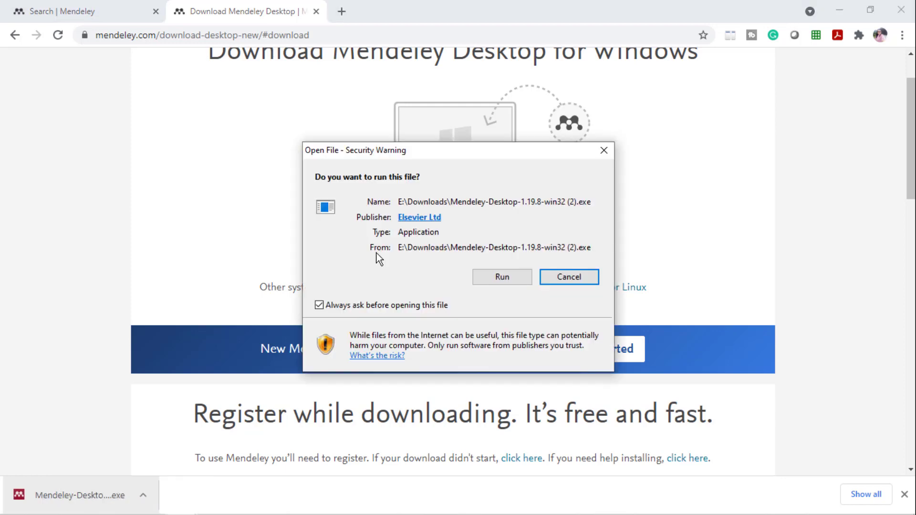
{"action": "left_click", "coordinate": [499, 278]}
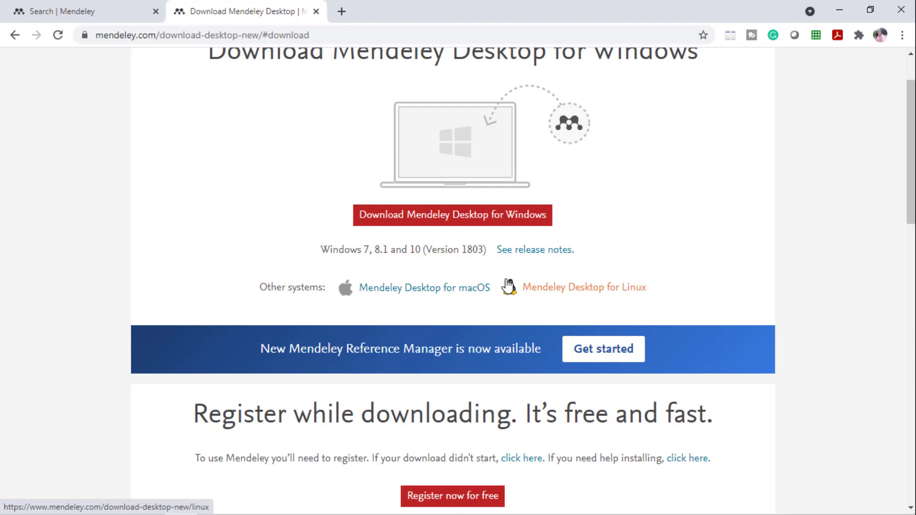
{"action": "left_click", "coordinate": [841, 13]}
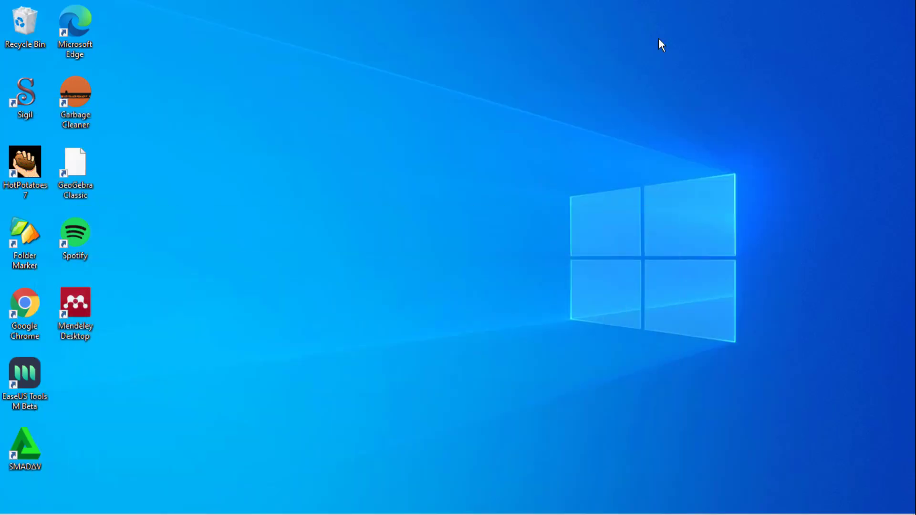
{"action": "double_click", "coordinate": [88, 307]}
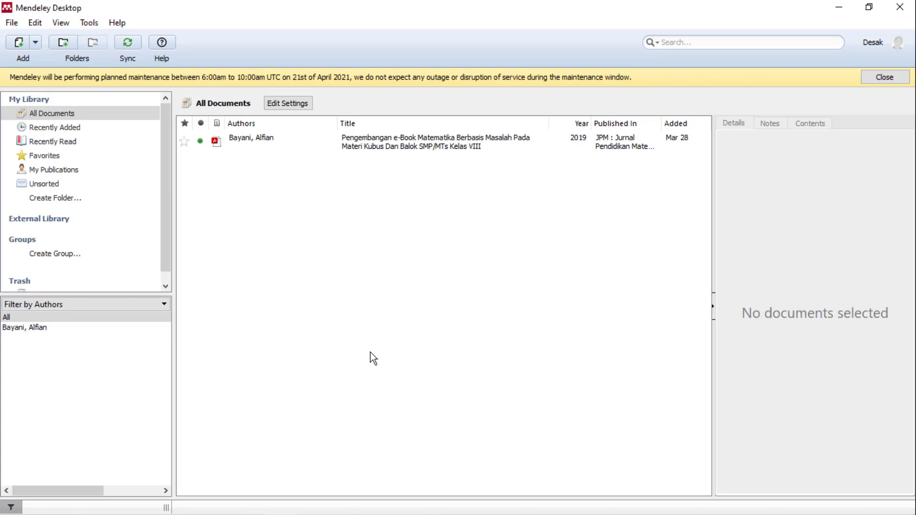
Step: Check Mendeley's MS Word plugin option, and open a blank Word document to examine its Mendeley Cite-O-Matic tools
{"action": "left_click", "coordinate": [89, 22]}
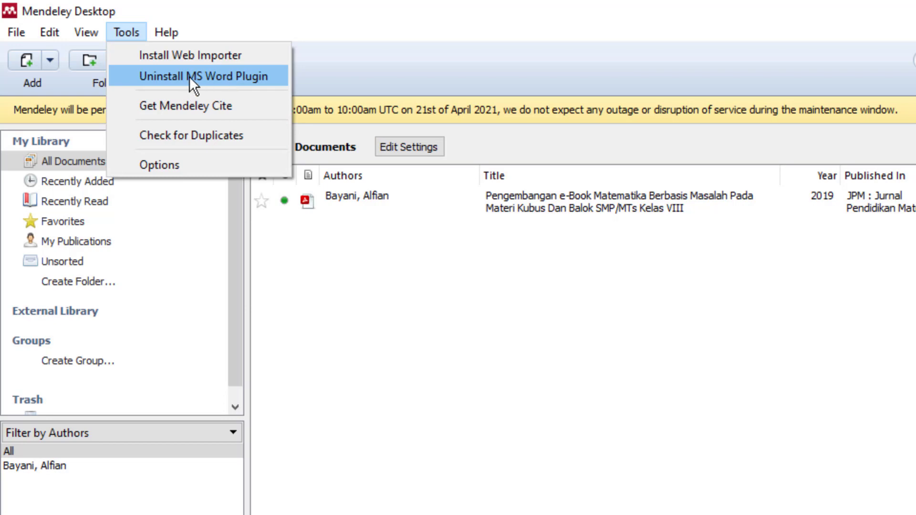
{"action": "left_click", "coordinate": [508, 311]}
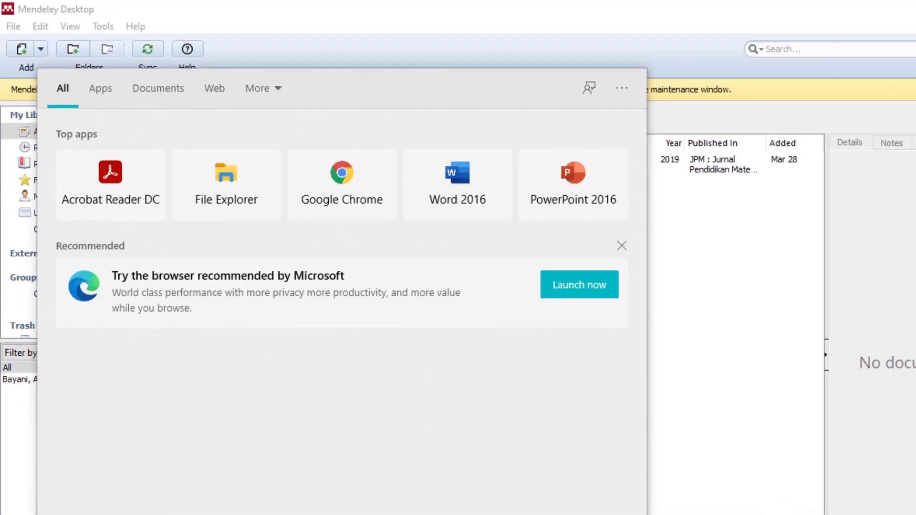
{"action": "left_click", "coordinate": [77, 514]}
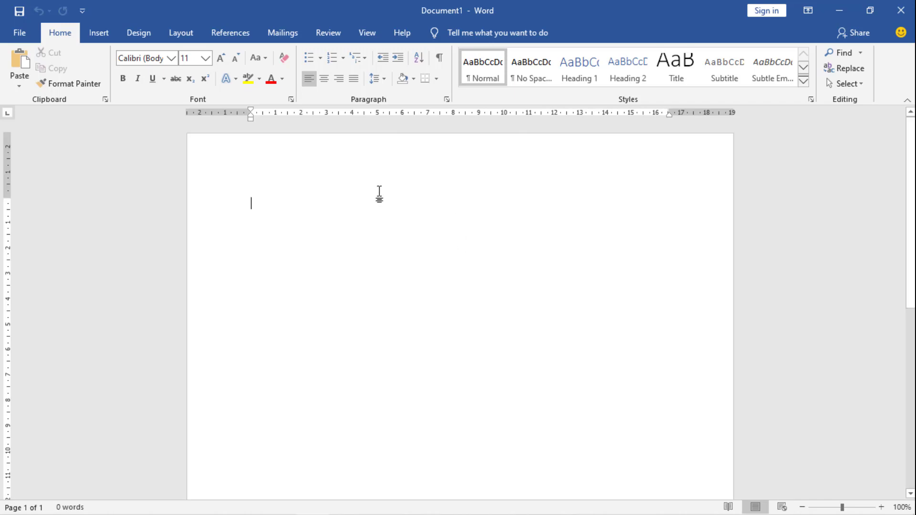
{"action": "left_click", "coordinate": [237, 31]}
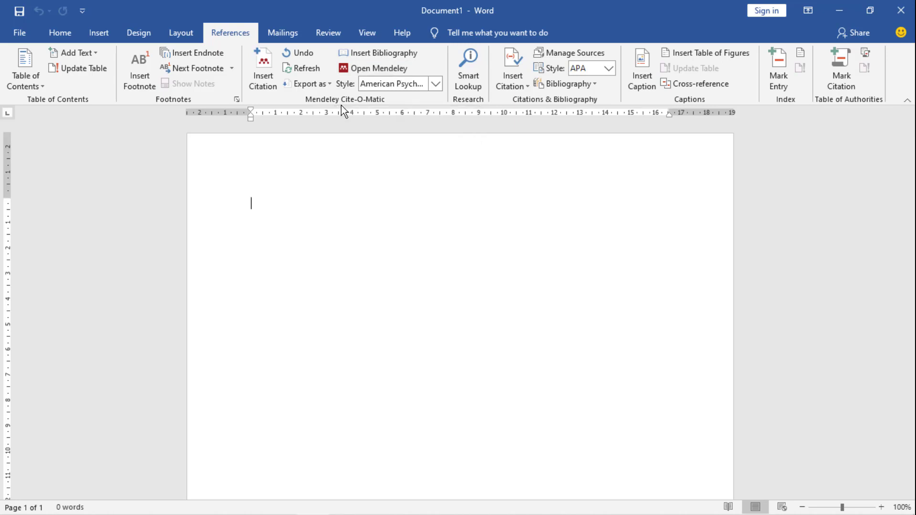
{"action": "scroll", "coordinate": [342, 105], "scroll_direction": "down", "scroll_amount": 3}
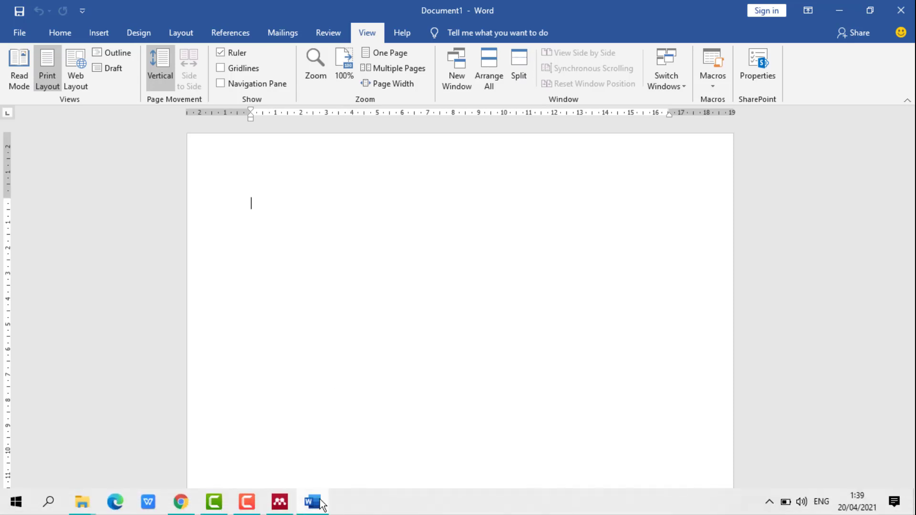
Step: Switch to Mendeley Desktop and set the file organizer to copy files to D:\Mendeley, accepting the existing folder and saving the options
{"action": "left_click", "coordinate": [285, 507]}
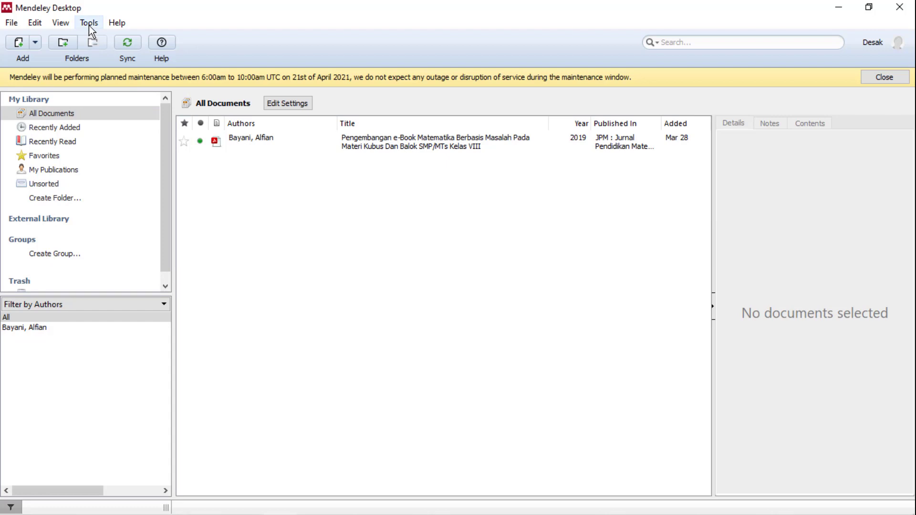
{"action": "left_click", "coordinate": [97, 25]}
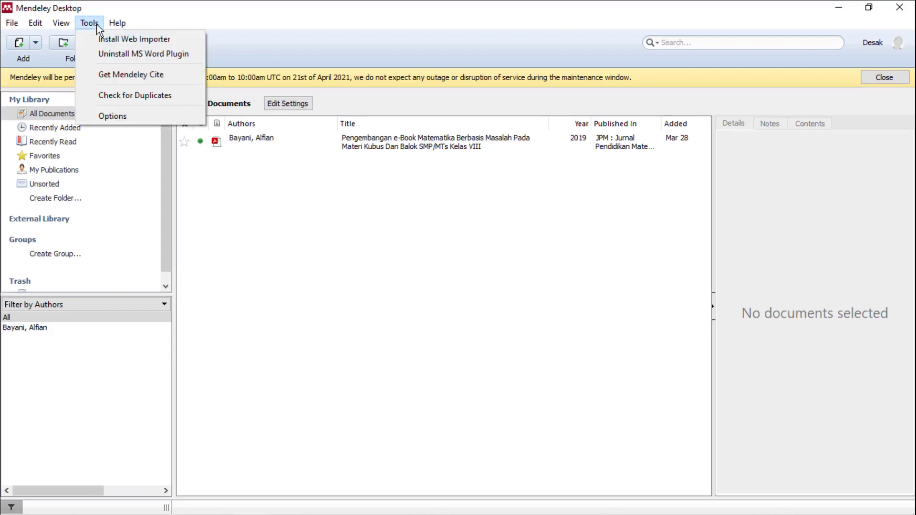
{"action": "left_click", "coordinate": [109, 115]}
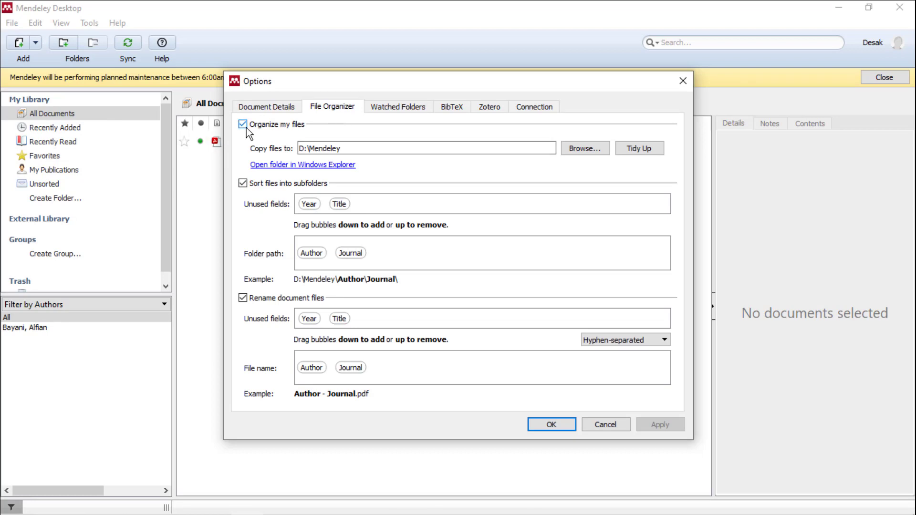
{"action": "left_click", "coordinate": [586, 148]}
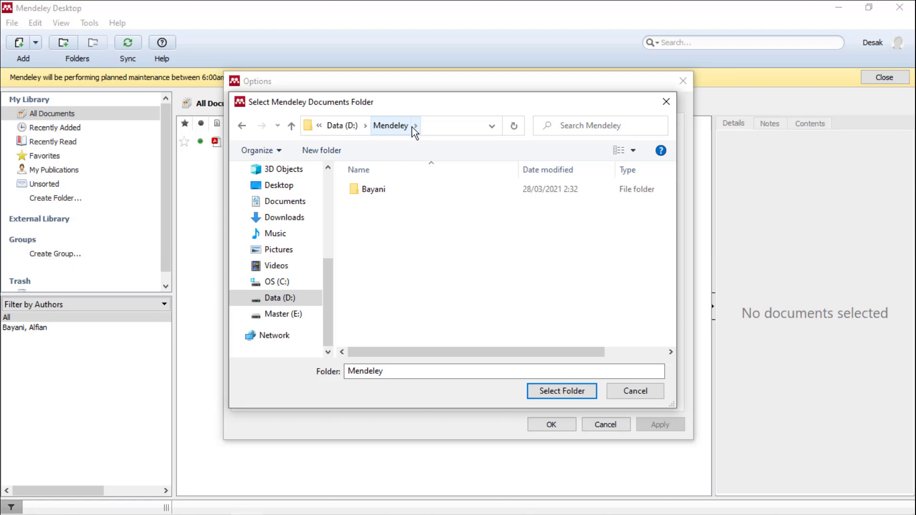
{"action": "left_click", "coordinate": [548, 392]}
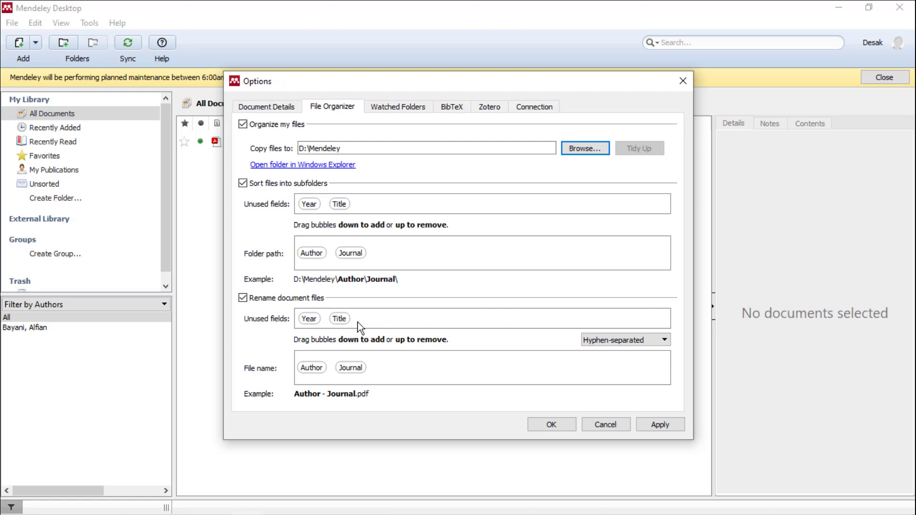
{"action": "left_click", "coordinate": [666, 423]}
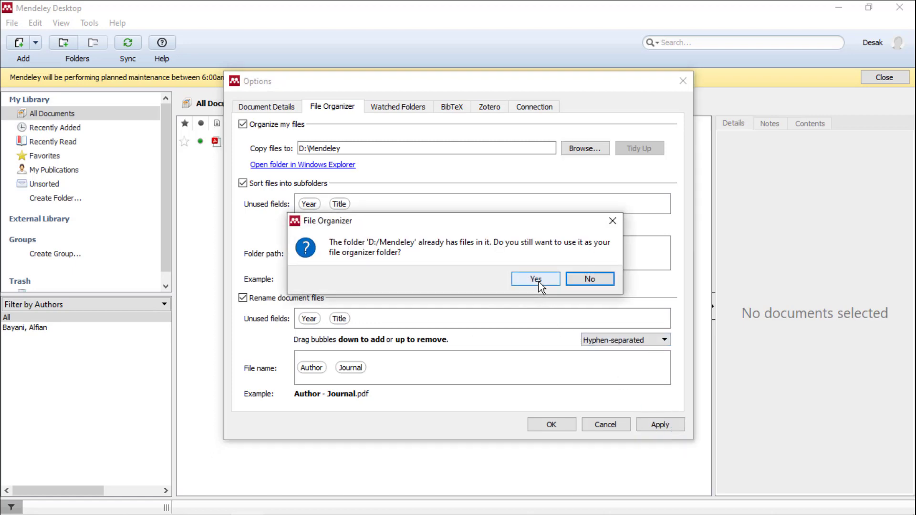
{"action": "left_click", "coordinate": [539, 282]}
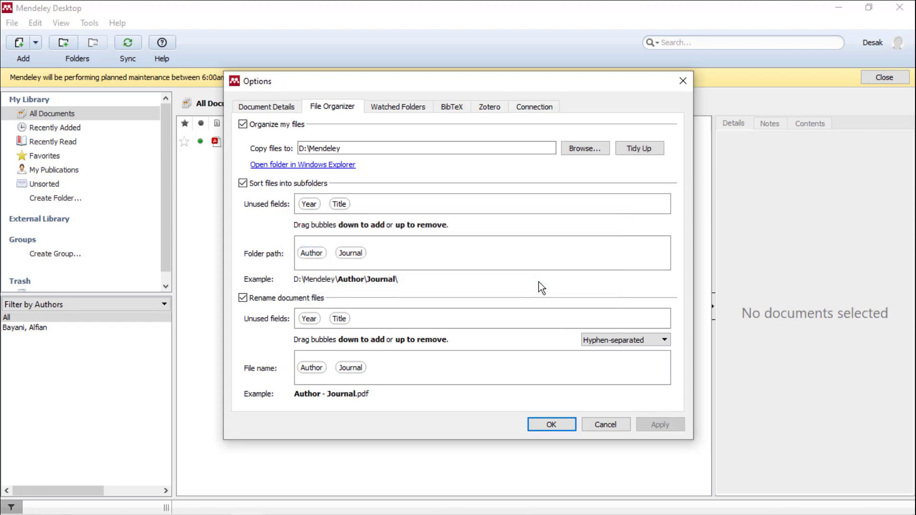
{"action": "left_click", "coordinate": [557, 420]}
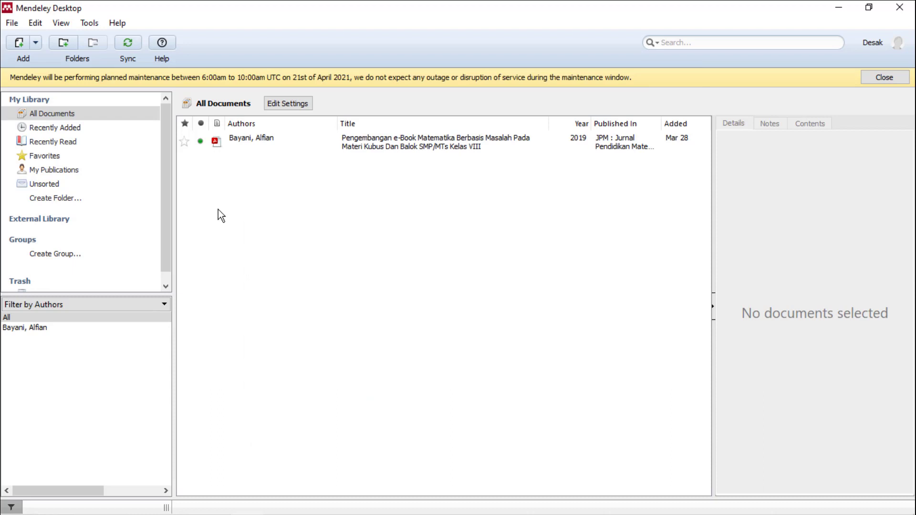
Step: Add the journal PDF stored in the "JPM Jurnal Pendidikan Matematika" subfolder to the Mendeley library
{"action": "left_click", "coordinate": [14, 25]}
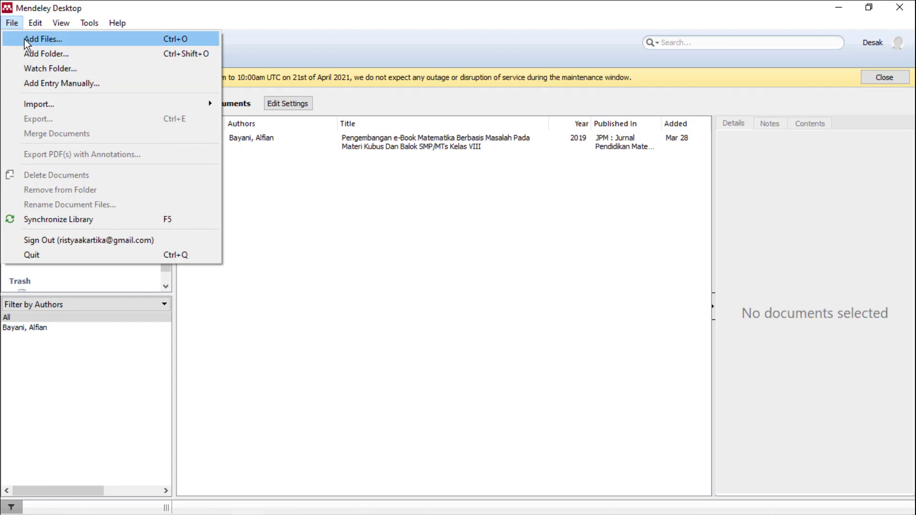
{"action": "left_click", "coordinate": [24, 40]}
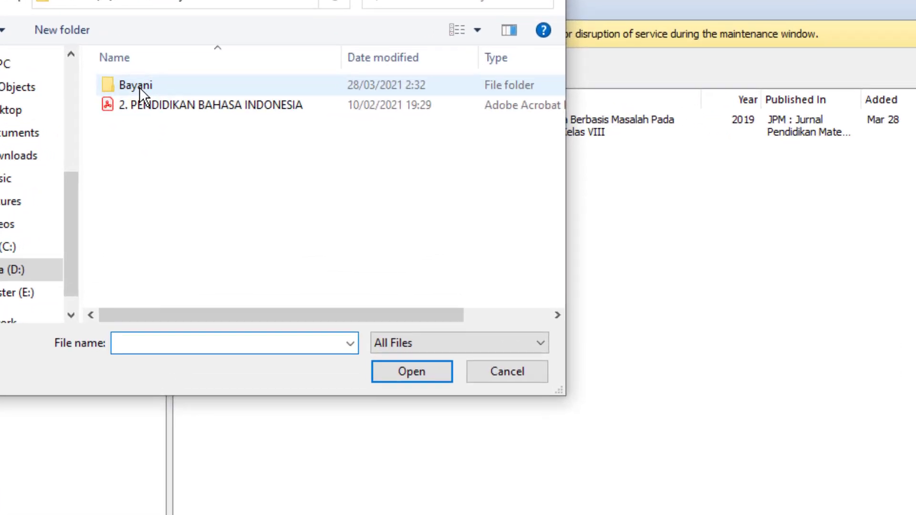
{"action": "double_click", "coordinate": [147, 104]}
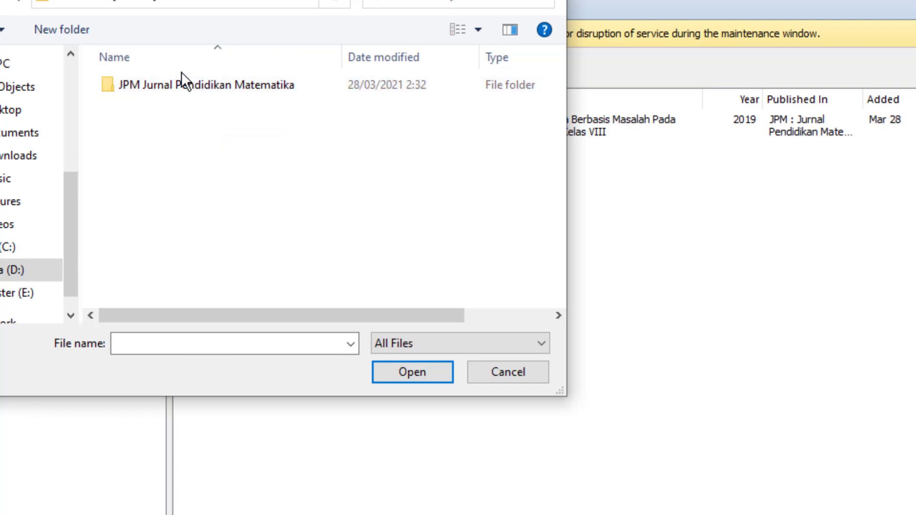
{"action": "double_click", "coordinate": [181, 82]}
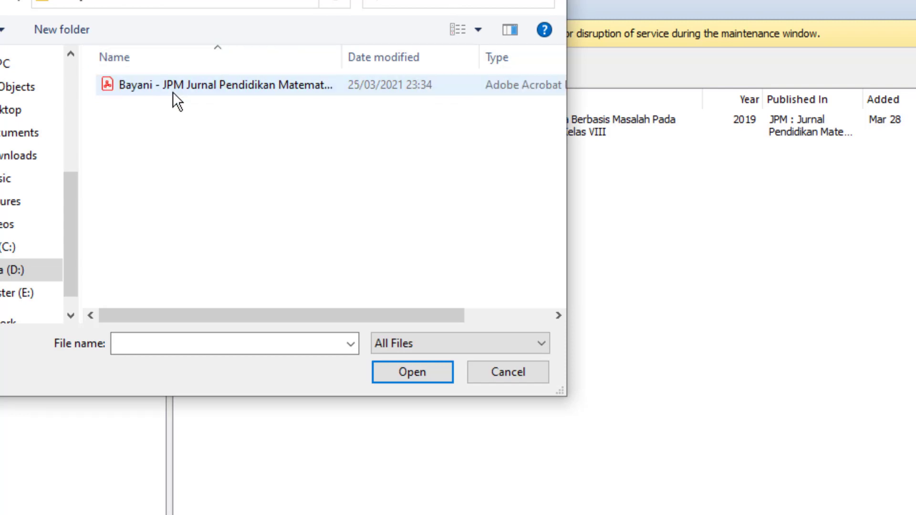
{"action": "left_click", "coordinate": [180, 87]}
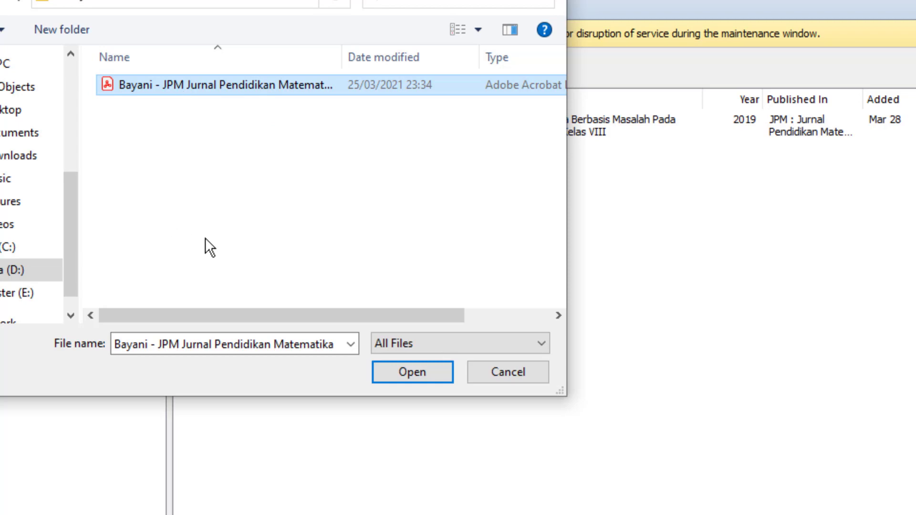
{"action": "left_click", "coordinate": [418, 374]}
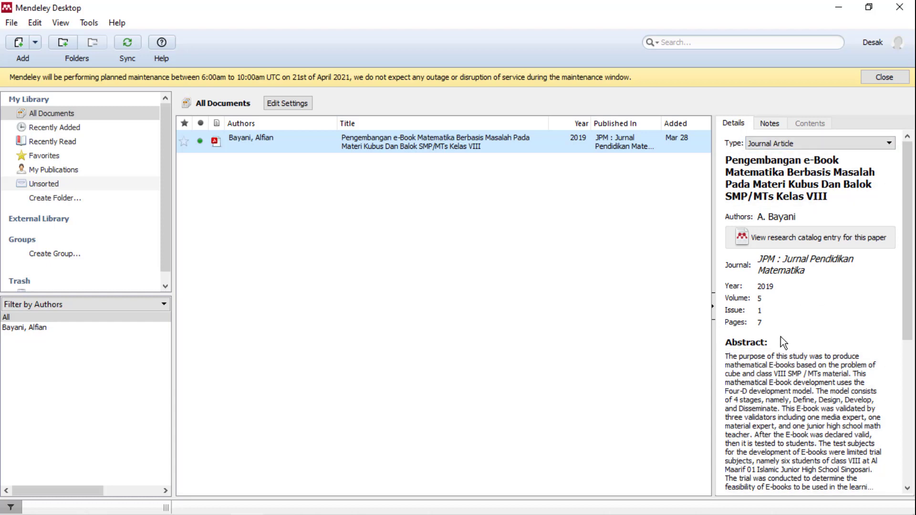
Step: Review the journal article's details and mark it as unpublished work excluded from the Mendeley Web catalog, leaving the tags empty
{"action": "scroll", "coordinate": [806, 337], "scroll_direction": "down", "scroll_amount": 5}
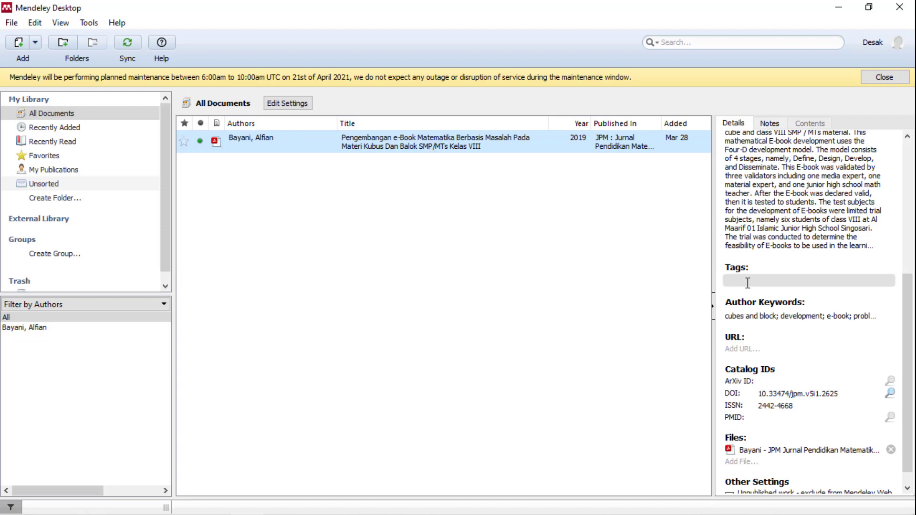
{"action": "scroll", "coordinate": [820, 363], "scroll_direction": "down", "scroll_amount": 1}
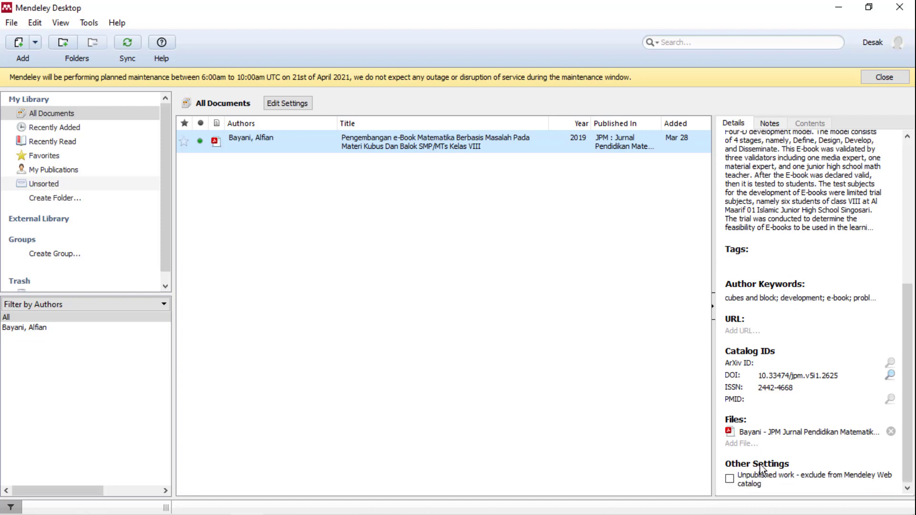
{"action": "left_click", "coordinate": [731, 479]}
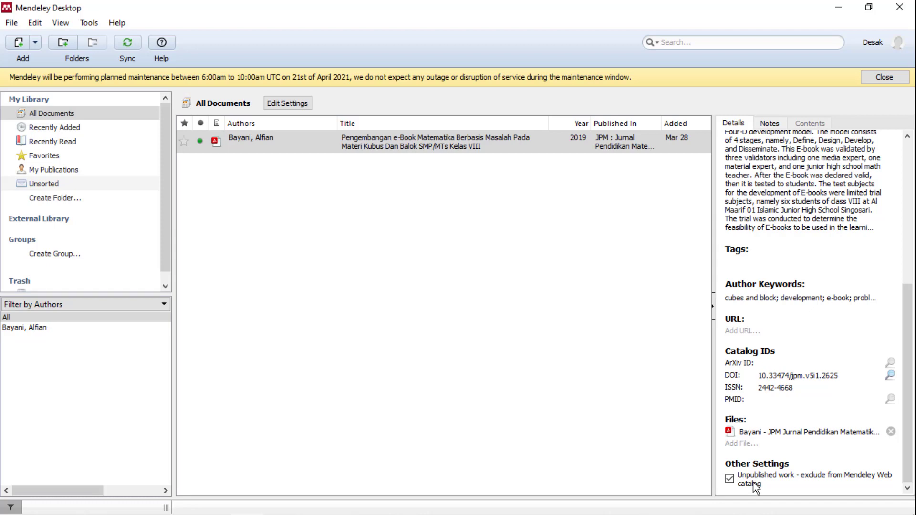
{"action": "left_click", "coordinate": [754, 263]}
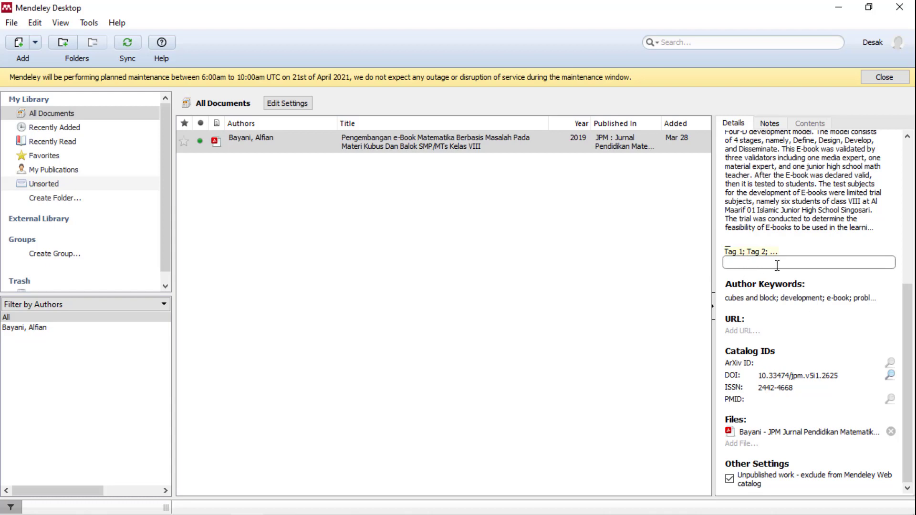
{"action": "left_click", "coordinate": [611, 251]}
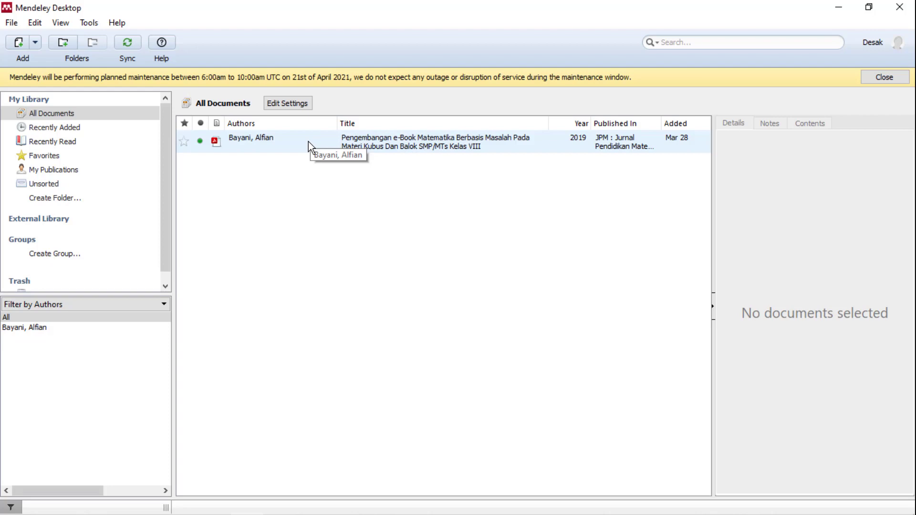
Step: Copy the sentence beginning "Adapun prosedur pengembangan E-book matematika" from page 3 of the article's PDF into the blank Word document
{"action": "left_click", "coordinate": [67, 115]}
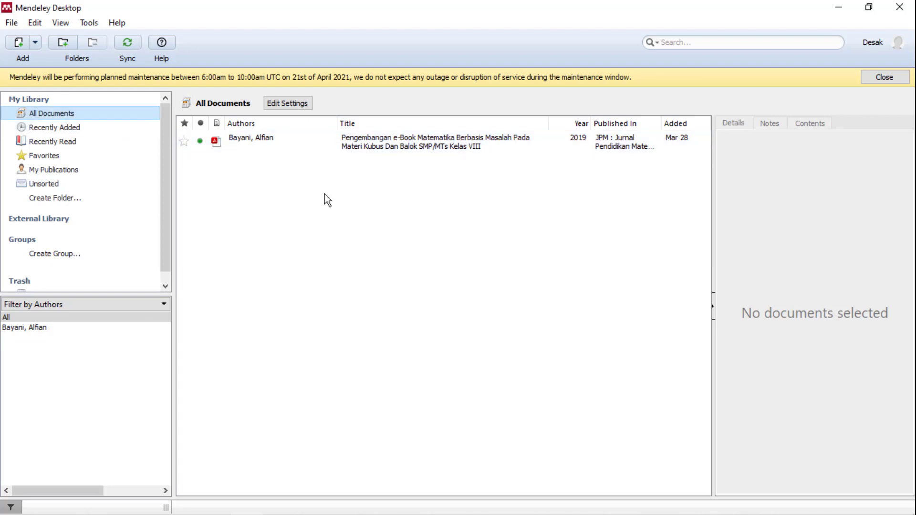
{"action": "left_click", "coordinate": [216, 140]}
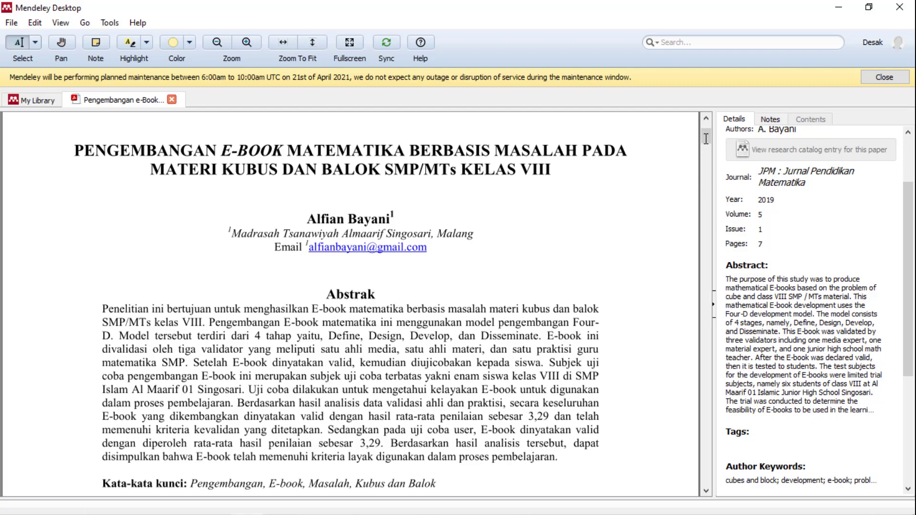
{"action": "left_click_drag", "start_coordinate": [707, 138], "coordinate": [715, 221]}
{"action": "left_click_drag", "start_coordinate": [104, 292], "coordinate": [400, 313]}
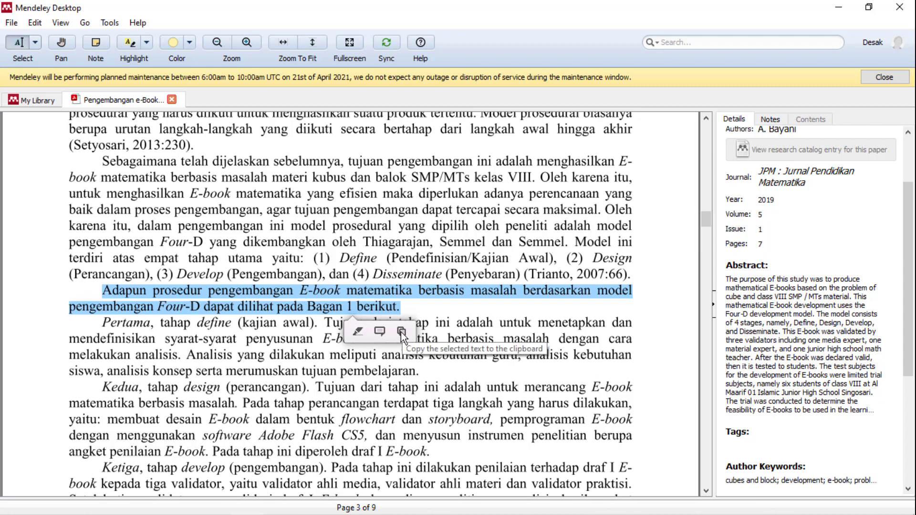
{"action": "left_click", "coordinate": [401, 336]}
{"action": "left_click", "coordinate": [282, 507]}
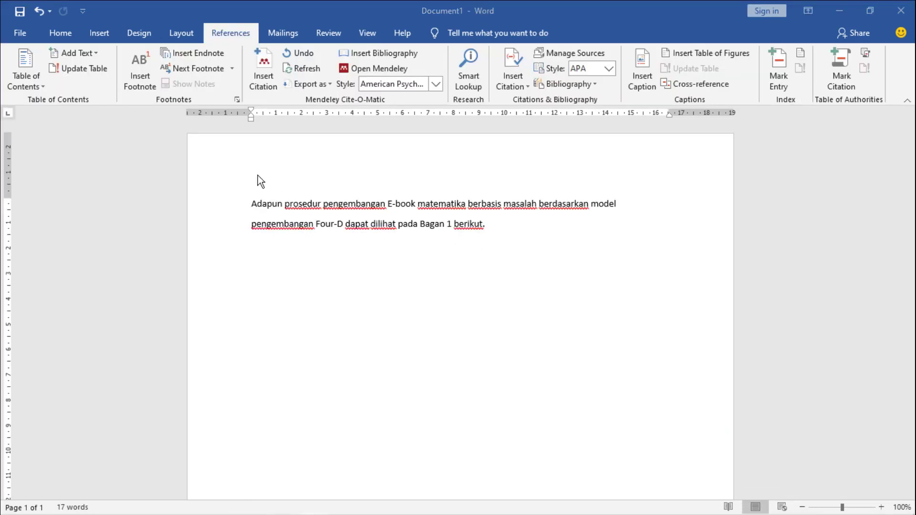
Step: Insert a Mendeley citation after the pasted sentence for the 2019 article on "e-Book Matematika Berbasis Masalah", found by its full title
{"action": "left_click", "coordinate": [268, 78]}
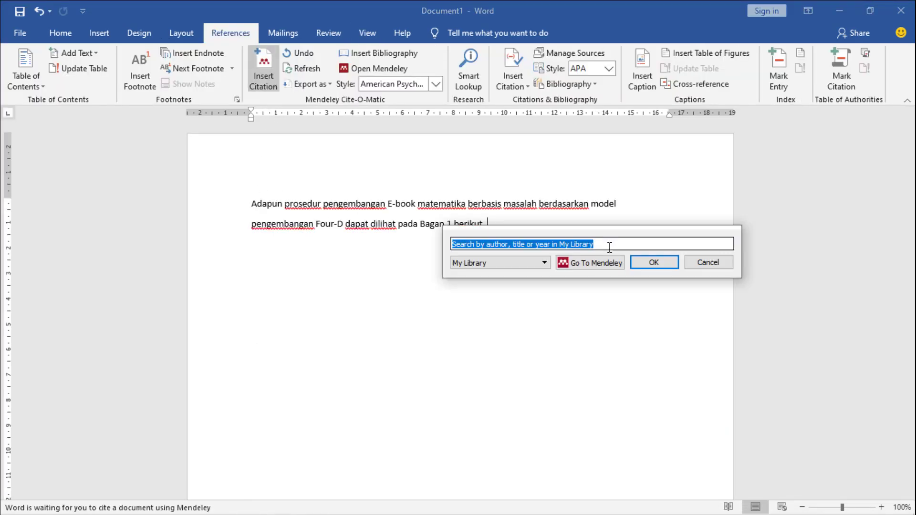
{"action": "left_click_drag", "start_coordinate": [607, 247], "coordinate": [456, 247]}
{"action": "key", "text": "ctrl+v"}
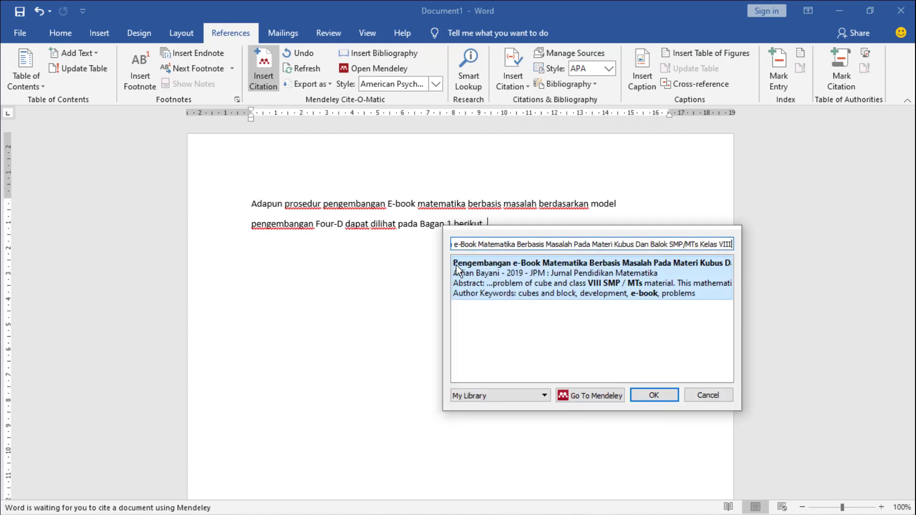
{"action": "left_click", "coordinate": [660, 395]}
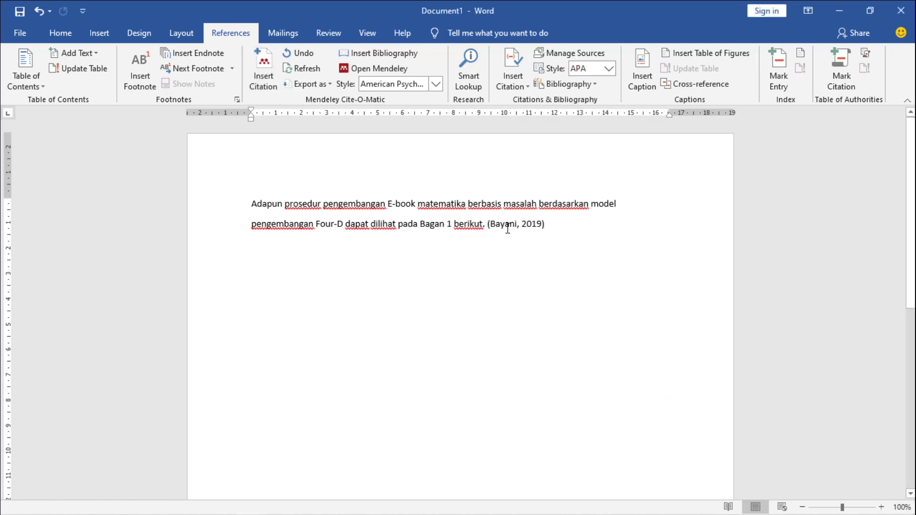
Step: Compare the inserted citation with the author and year in Mendeley's article details and with the author's name on the PDF's first page
{"action": "left_click", "coordinate": [517, 224]}
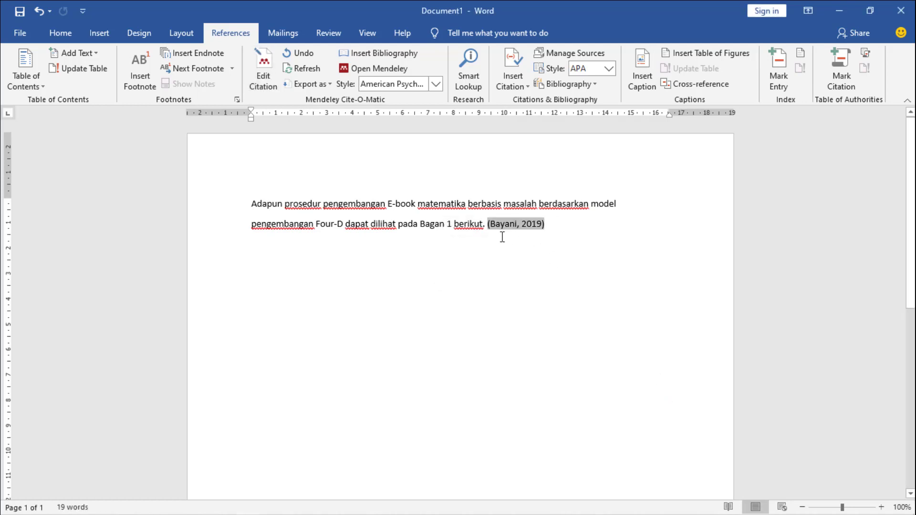
{"action": "left_click", "coordinate": [574, 226]}
{"action": "left_click_drag", "start_coordinate": [491, 224], "coordinate": [519, 222]}
{"action": "left_click", "coordinate": [524, 232]}
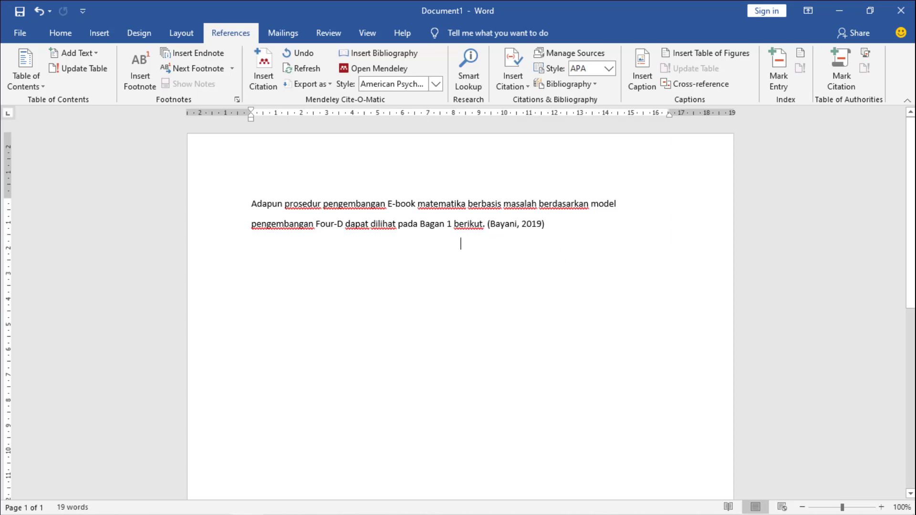
{"action": "mouse_move", "coordinate": [272, 503]}
{"action": "left_click", "coordinate": [313, 501]}
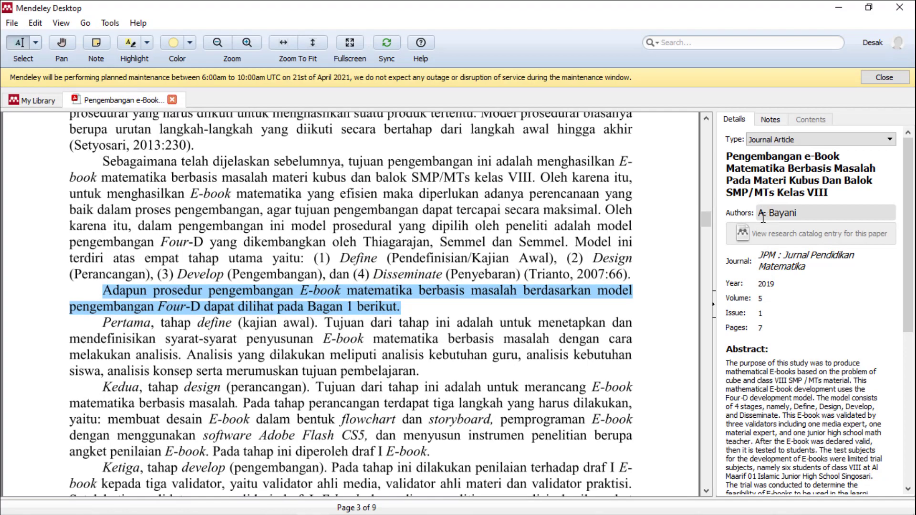
{"action": "scroll", "coordinate": [571, 216], "scroll_direction": "up", "scroll_amount": 20}
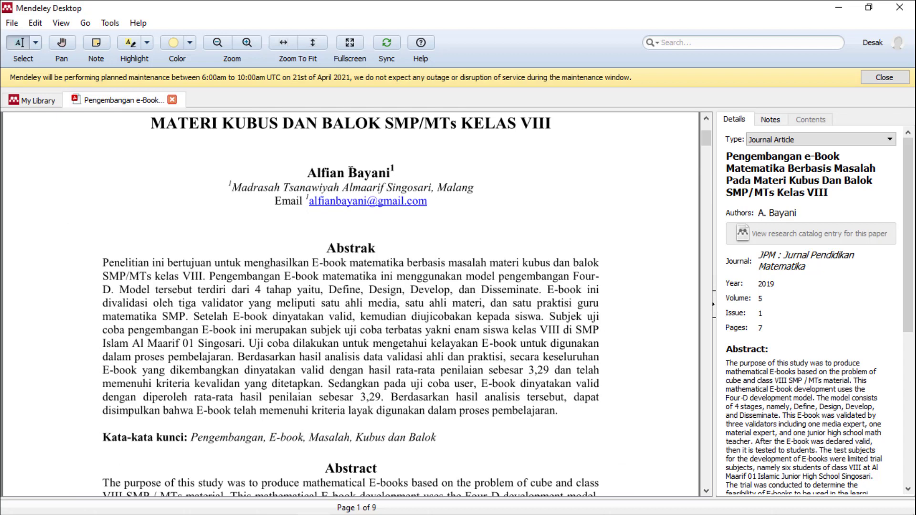
{"action": "left_click_drag", "start_coordinate": [349, 172], "coordinate": [394, 171]}
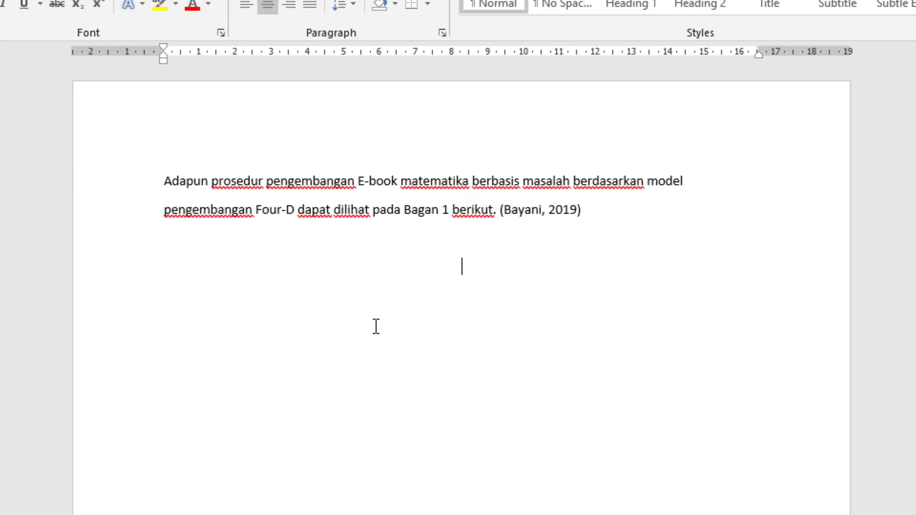
Step: Add the heading "DAFTAR PUSTAKA" on the centered line below the cited sentence and start a new line beneath it for the bibliography
{"action": "key", "text": "ctrl+d"}
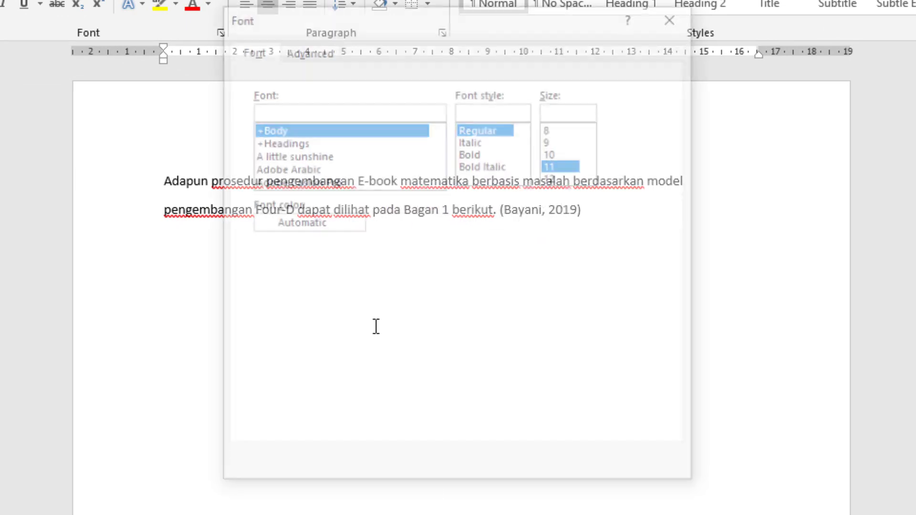
{"action": "key", "text": "Return"}
{"action": "type", "text": "DAFTAR PUSTAKA"}
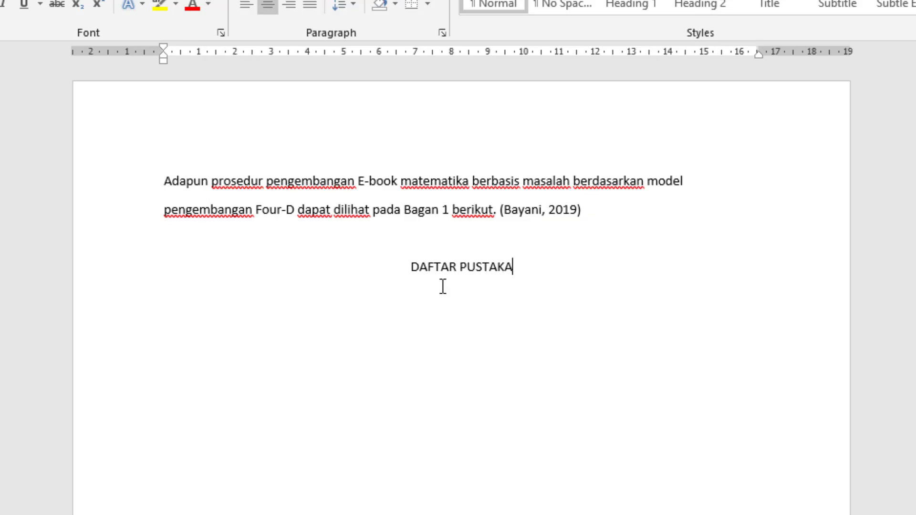
{"action": "key", "text": "Return"}
{"action": "key", "text": "Return"}
{"action": "key", "text": "alt+s"}
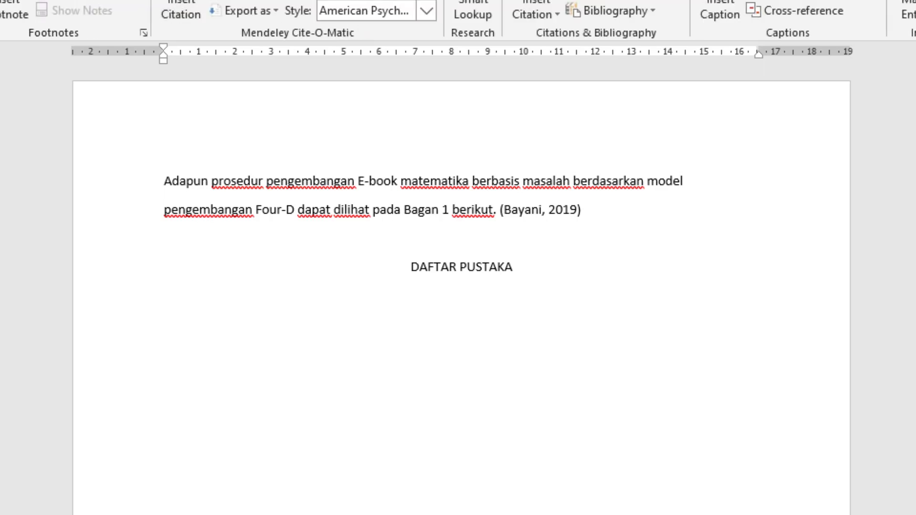